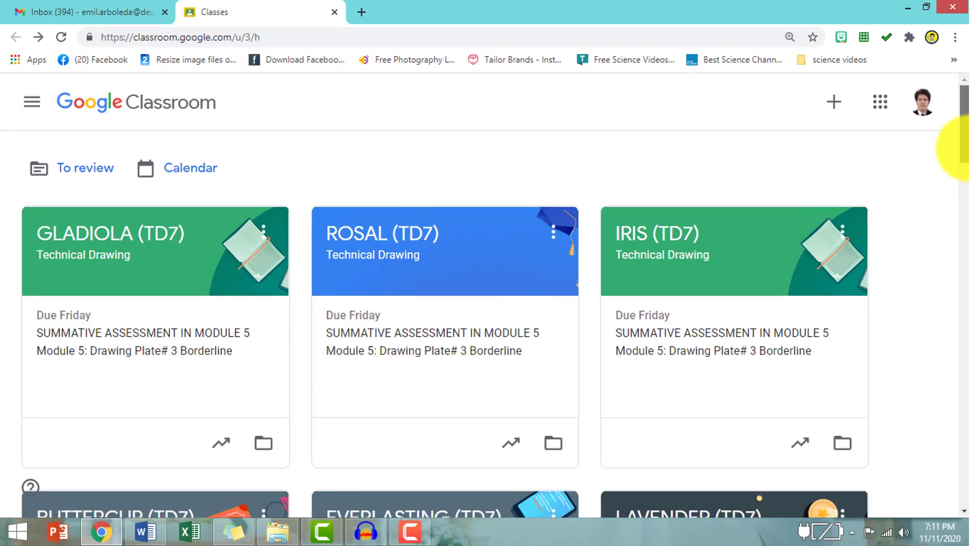
Open the IRIS (TD7) Technical Drawing class and go to its classwork page
scroll(964, 148, down, 10)
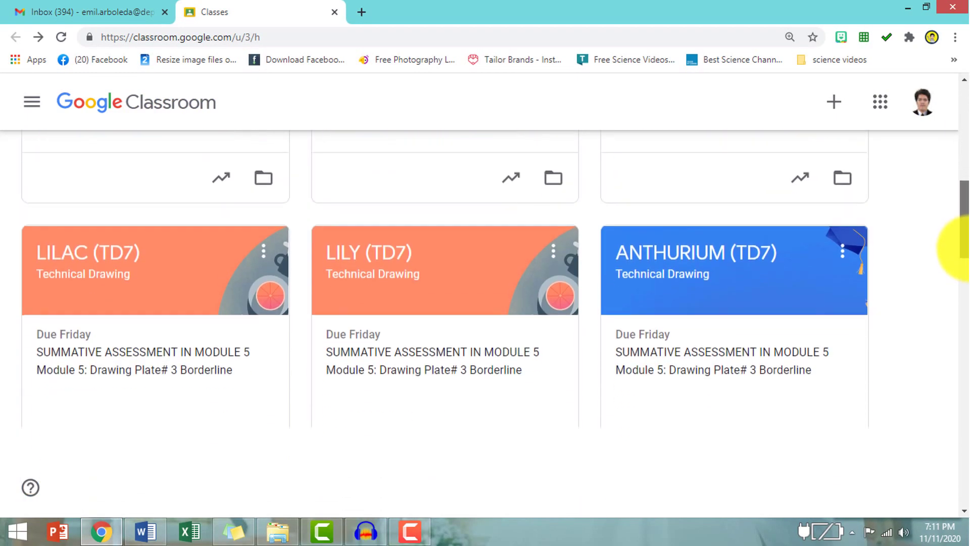
drag(963, 248, 964, 142)
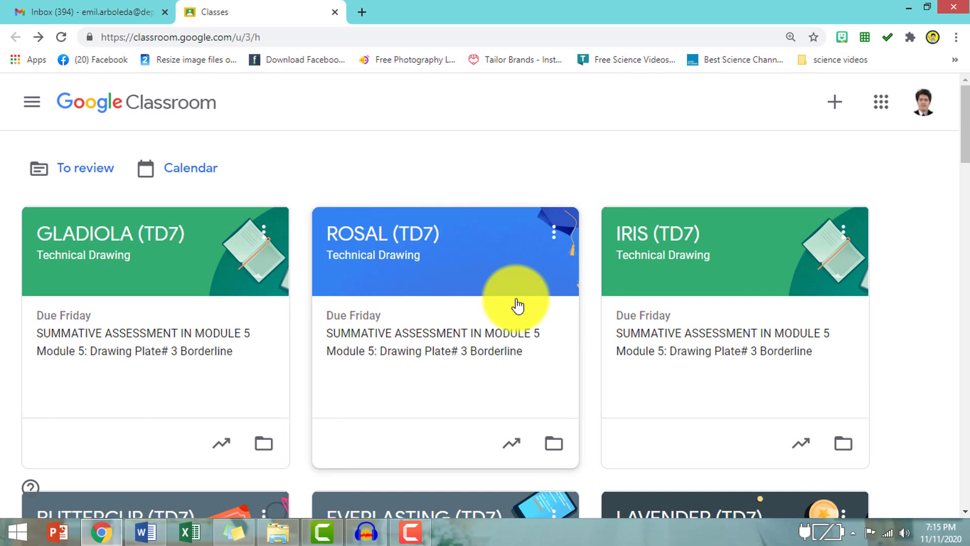
click(663, 247)
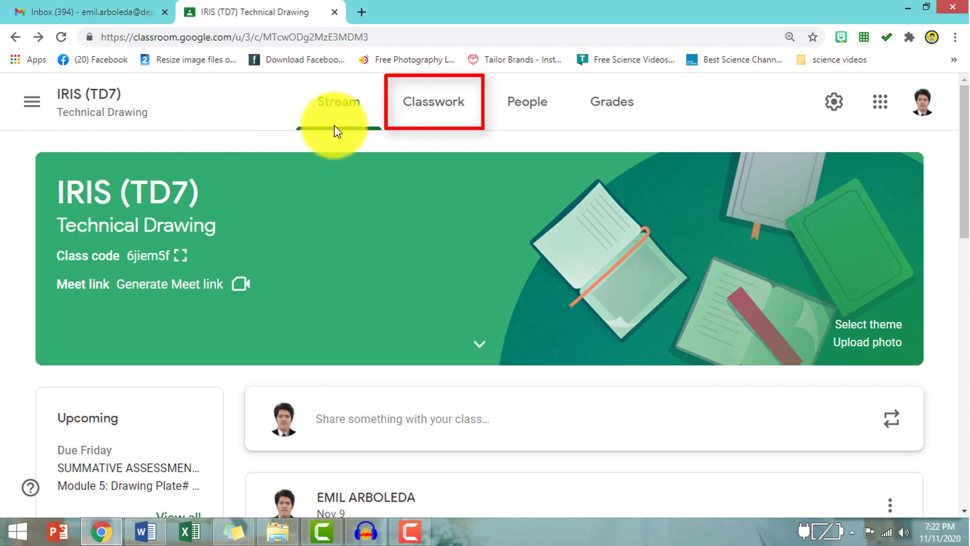
click(439, 110)
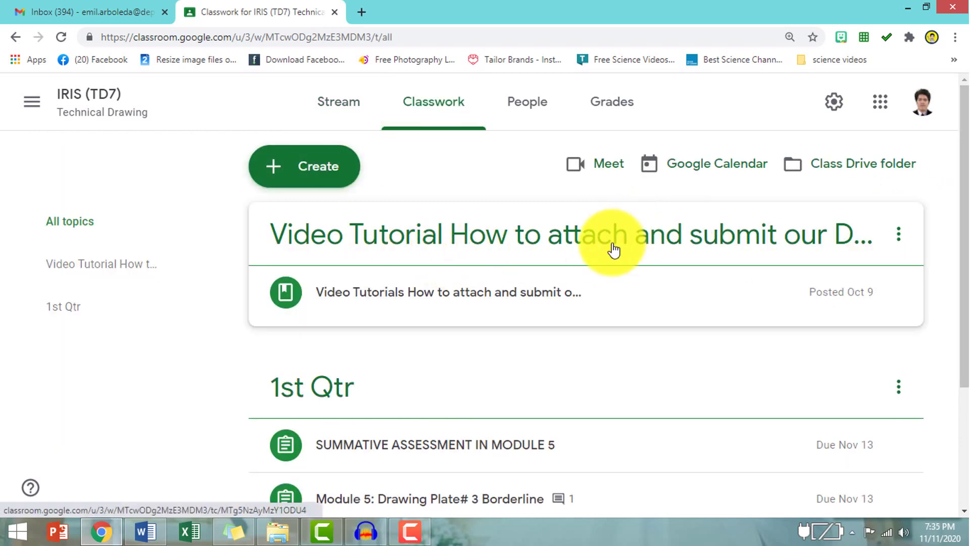
Preview the posted video tutorial material on attaching and submitting work, and collapse it again
click(717, 293)
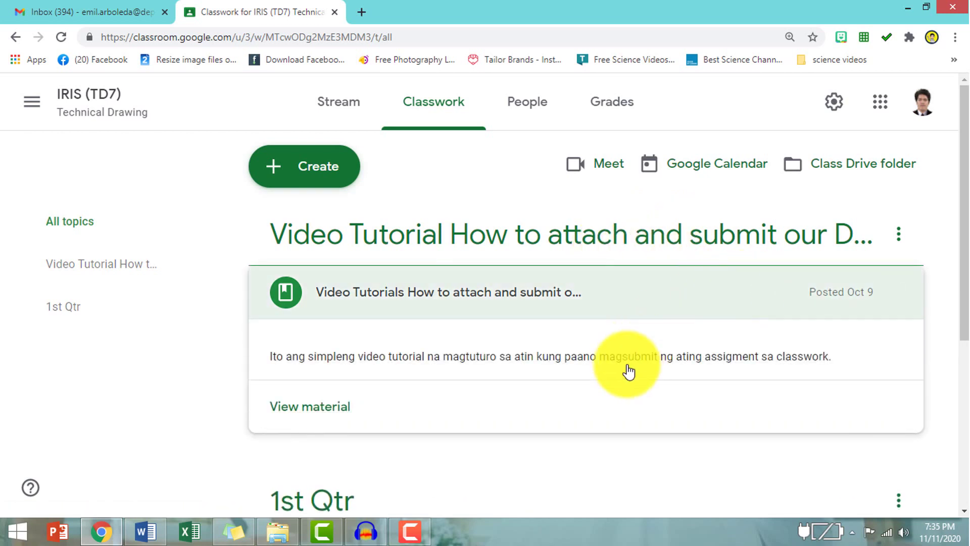
click(639, 293)
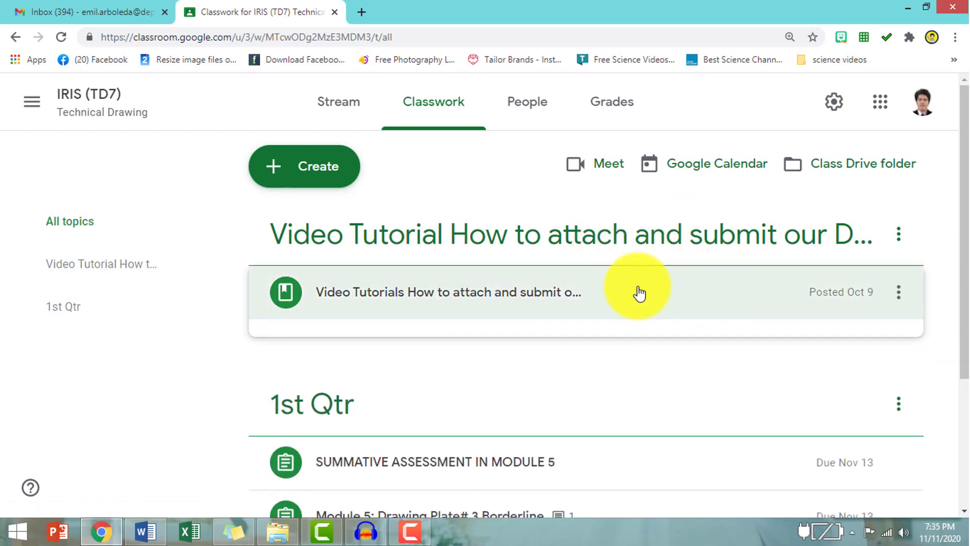
click(639, 293)
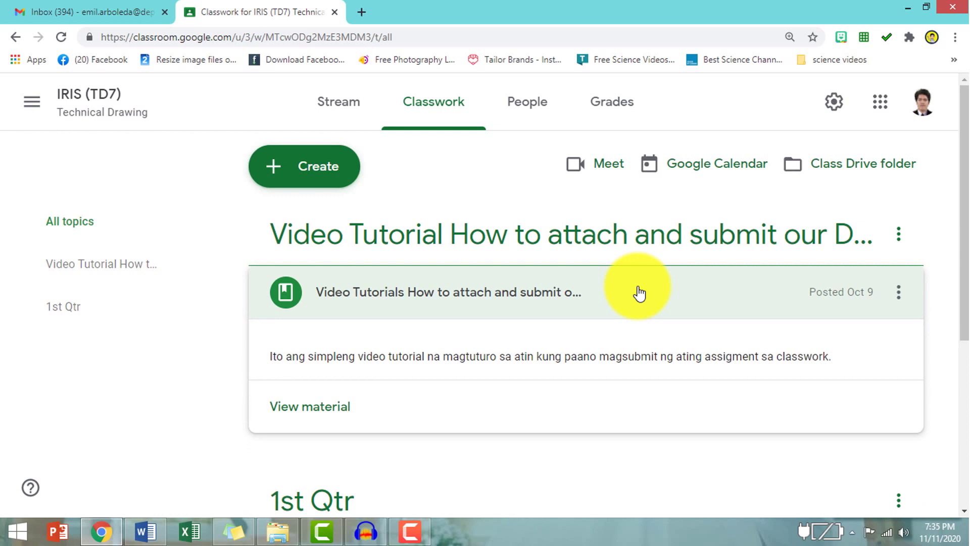
click(639, 293)
Under 1st Qtr, review the details of Summative Assessment in Module 5 and of Module 1: Drawing Plate #1
drag(964, 205, 966, 307)
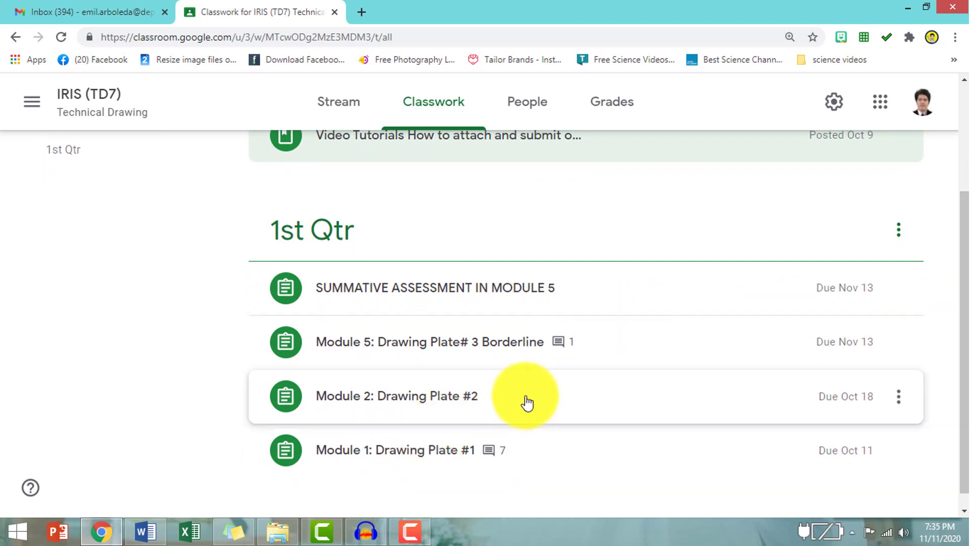
click(606, 299)
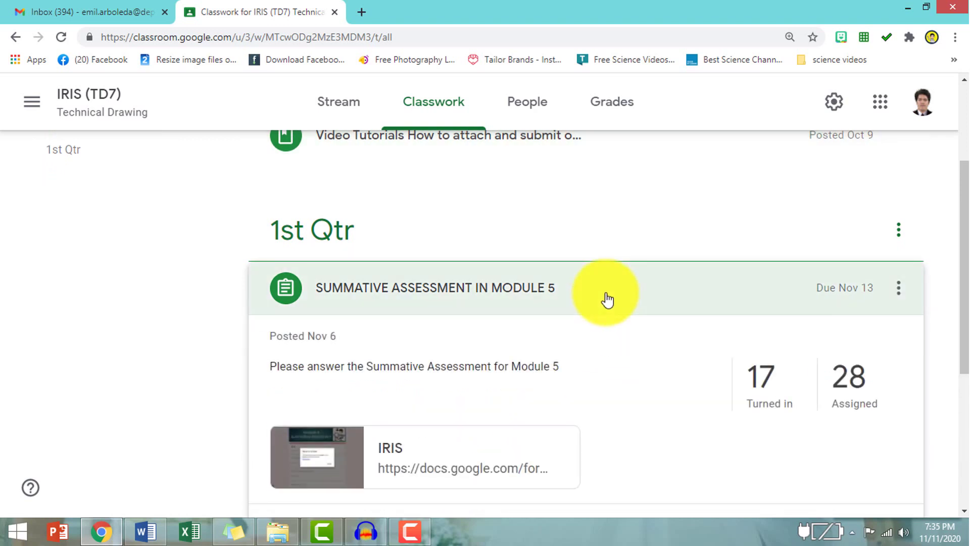
click(606, 299)
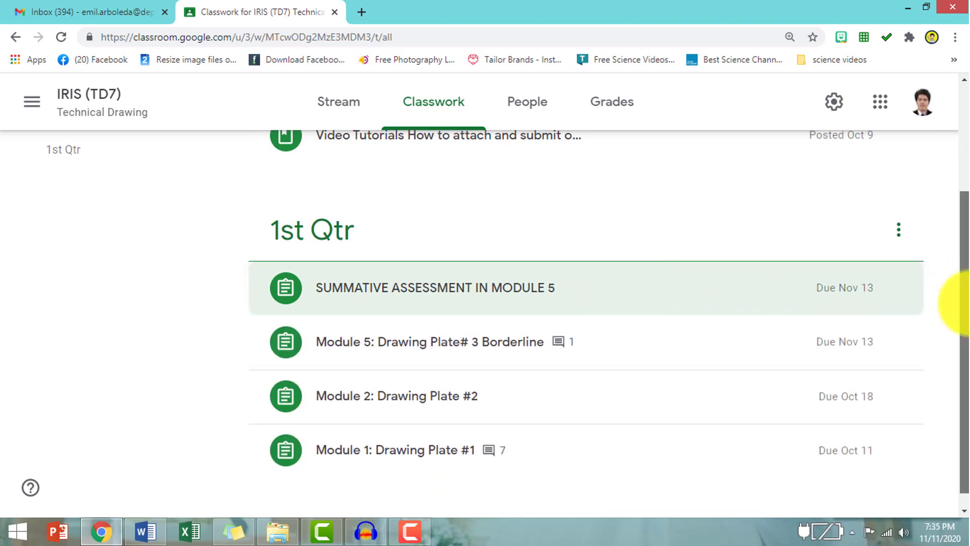
scroll(957, 340, down, 1)
click(608, 440)
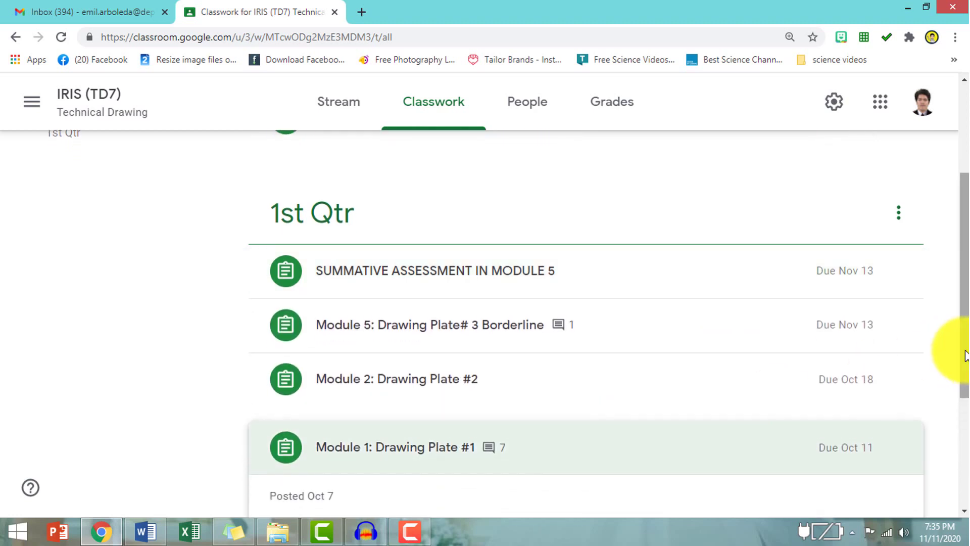
scroll(955, 384, down, 2)
scroll(959, 429, down, 2)
scroll(950, 419, up, 3)
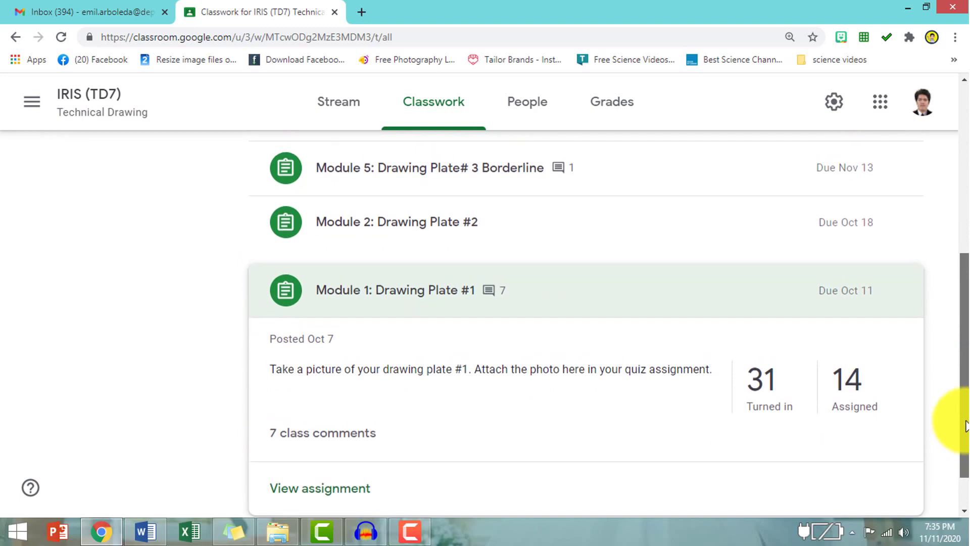
Review the details of Module 2: Drawing Plate #2 and of Module 5: Drawing Plate# 3 Borderline
click(736, 366)
scroll(953, 347, down, 1)
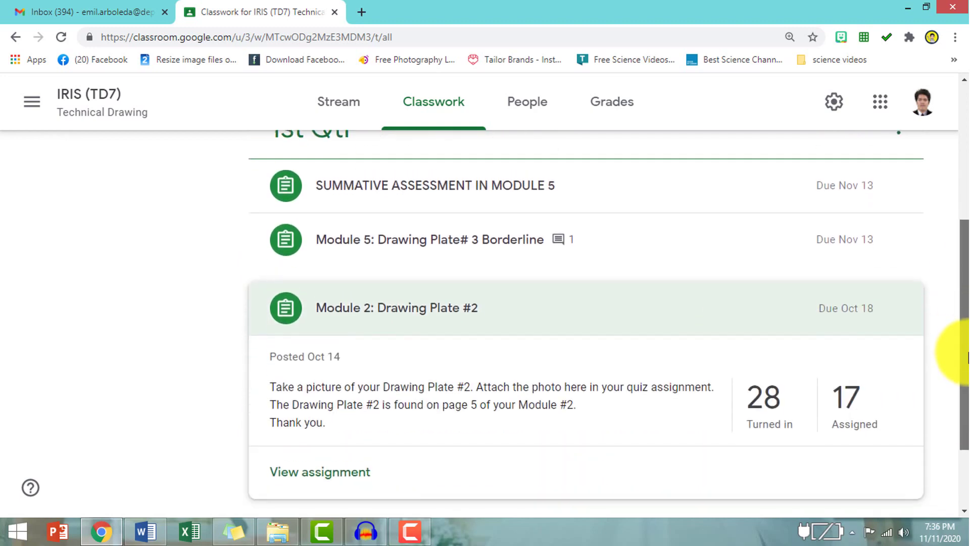
scroll(960, 334, up, 1)
click(674, 301)
scroll(952, 277, down, 2)
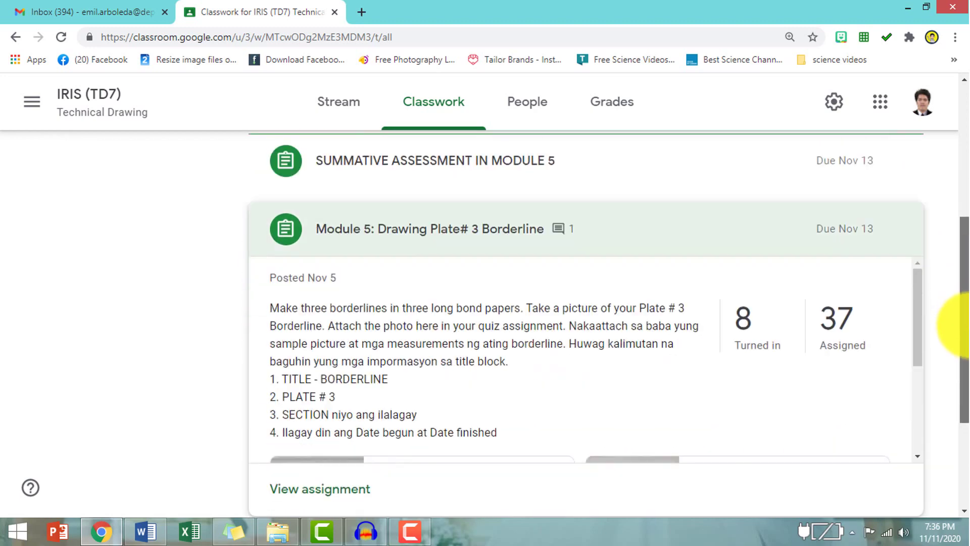
Look at the Summative Assessment in Module 5 once more and collapse its details
scroll(951, 259, up, 2)
scroll(951, 259, up, 2)
click(716, 326)
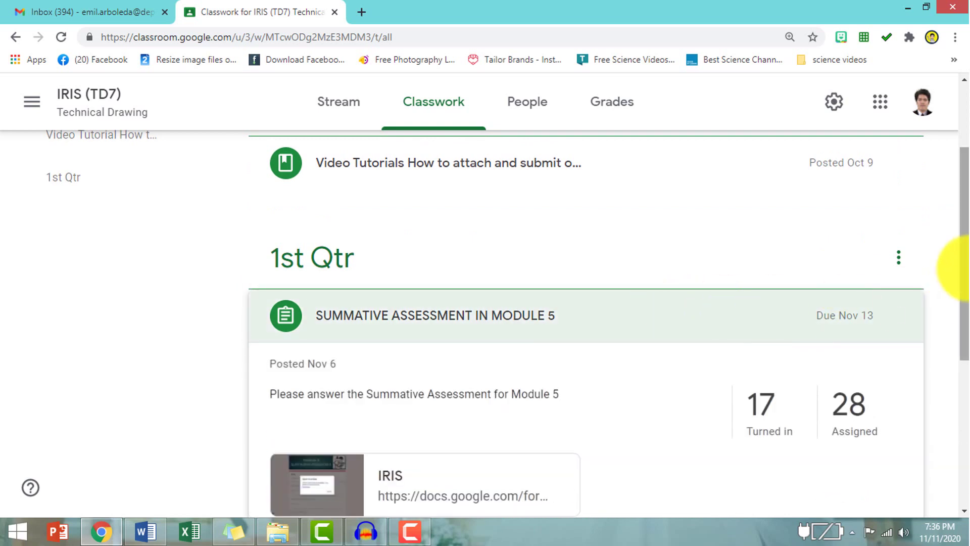
scroll(952, 264, down, 1)
scroll(960, 288, up, 1)
click(645, 309)
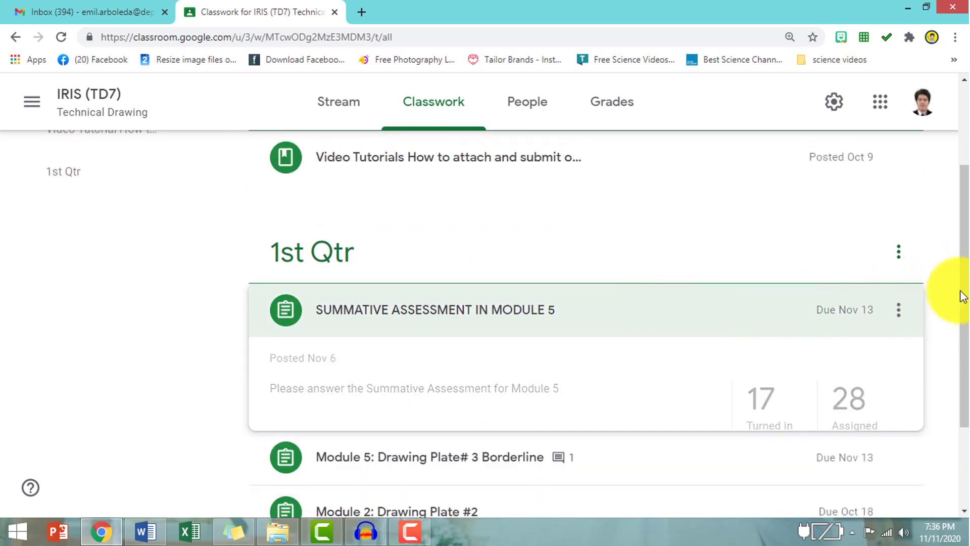
scroll(965, 269, down, 1)
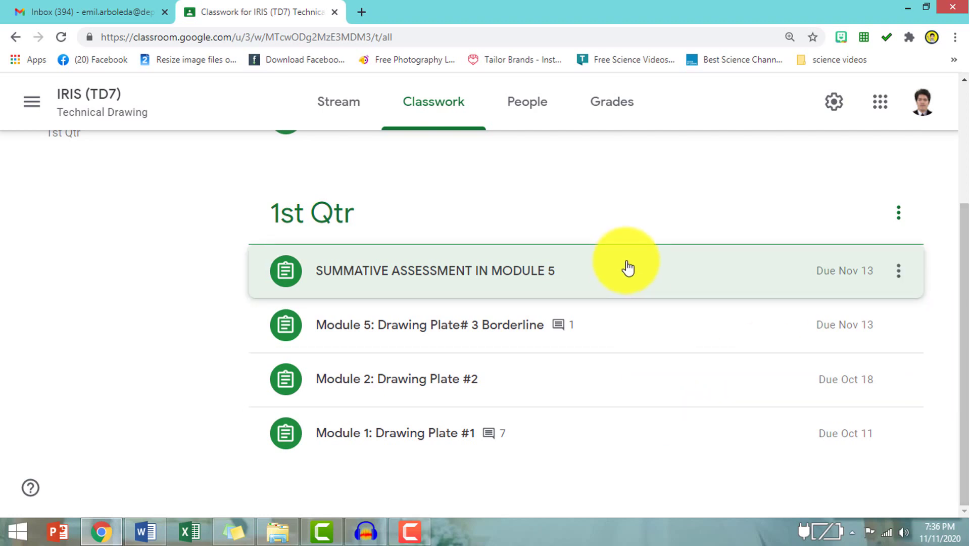
Open the student work page of the Module 1: Drawing Plate #1 assignment
click(579, 438)
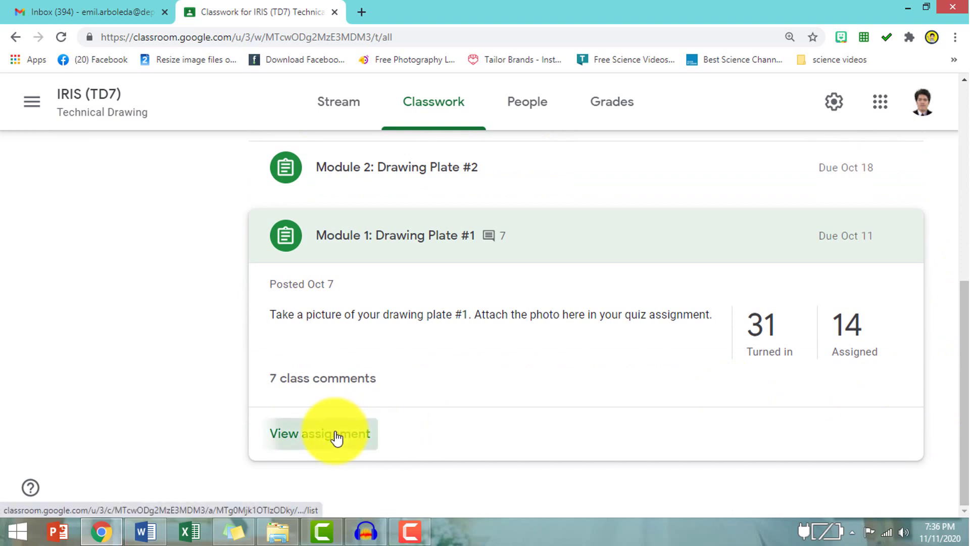
click(335, 438)
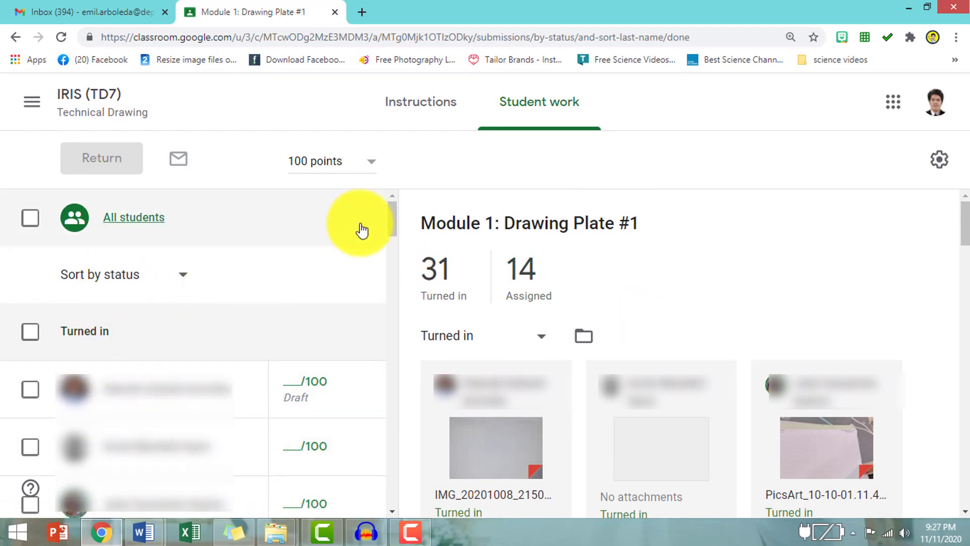
drag(391, 223, 364, 195)
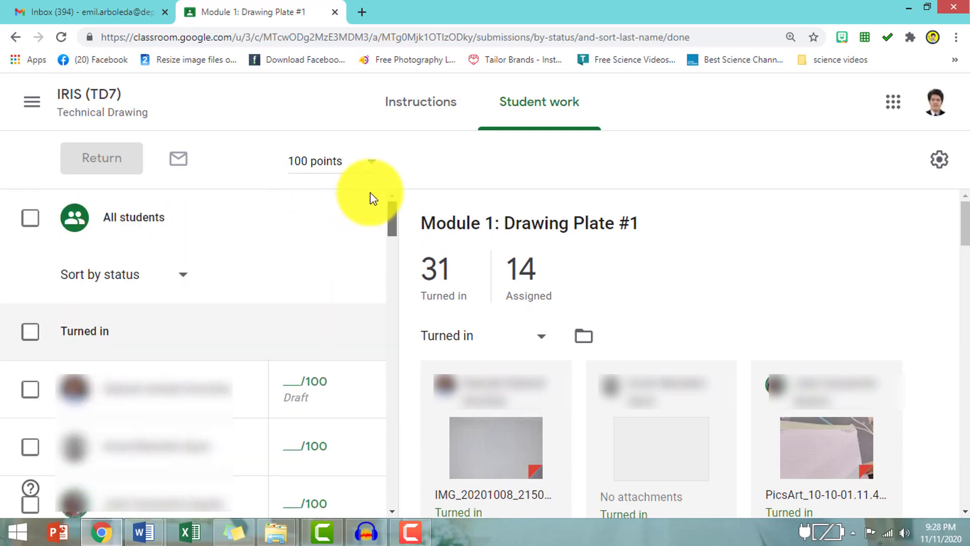
Show the students whose work is still assigned, and return to the turned-in submissions
click(526, 277)
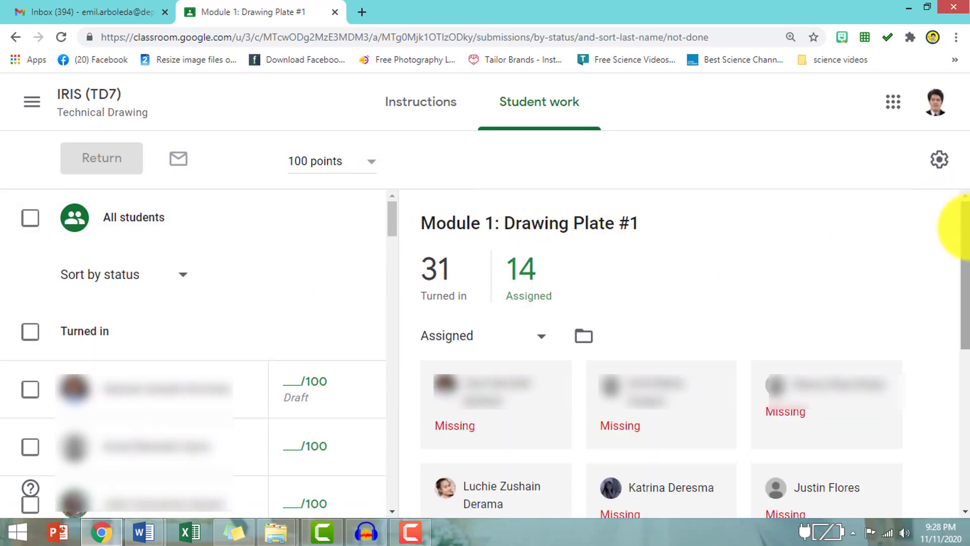
mouse_move(964, 228)
mouse_down()
mouse_move(965, 389)
mouse_move(955, 223)
mouse_up()
click(448, 287)
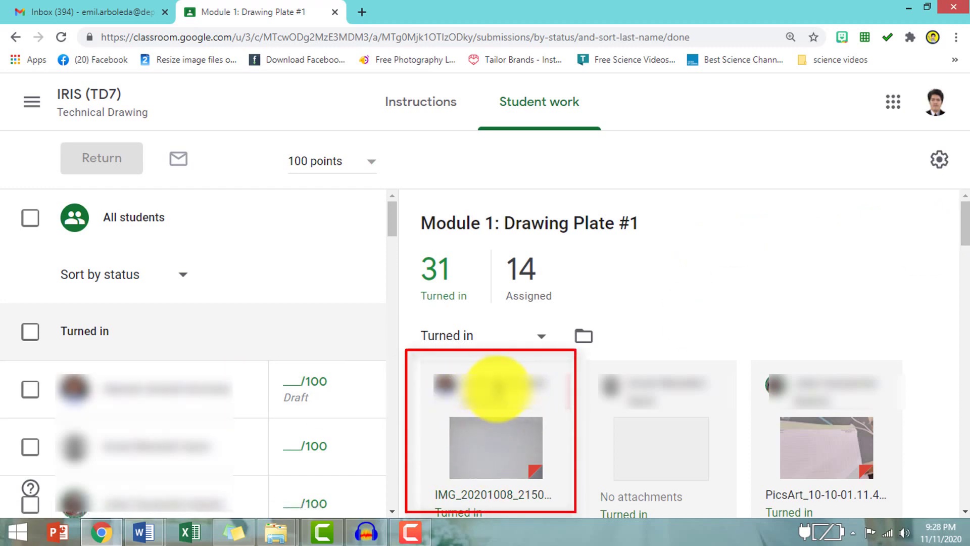
Open the first turned-in submission of Drawing Plate #1 and clear its overall grade
click(500, 447)
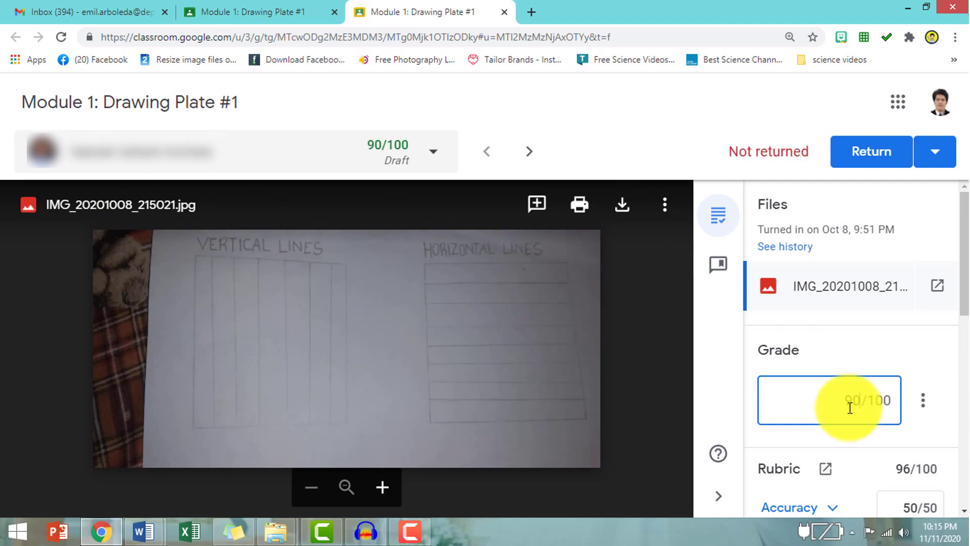
drag(962, 293, 953, 367)
key(BackSpace)
key(BackSpace)
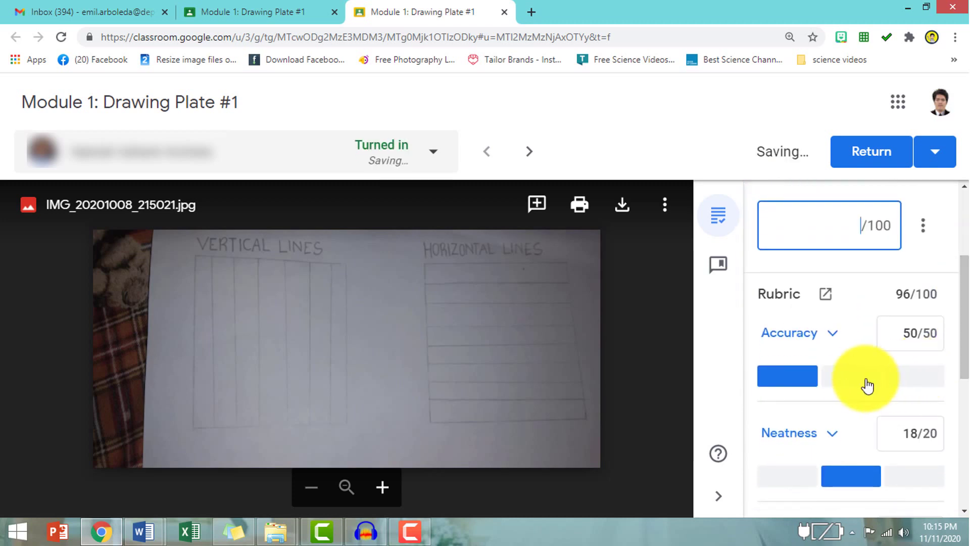
In the rubric, rate the submission's Accuracy 45/50 and its Speed 8/10
click(855, 388)
drag(948, 325, 937, 411)
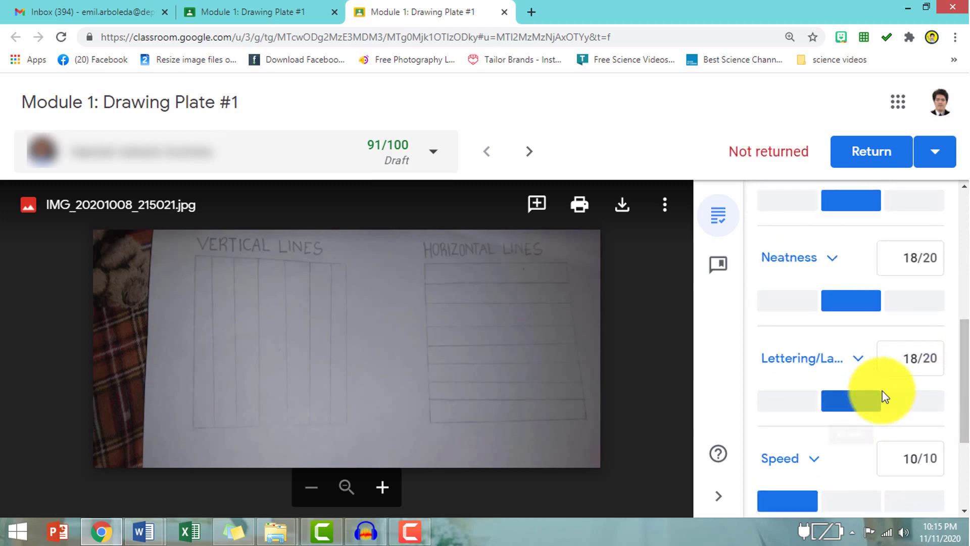
drag(964, 374, 965, 454)
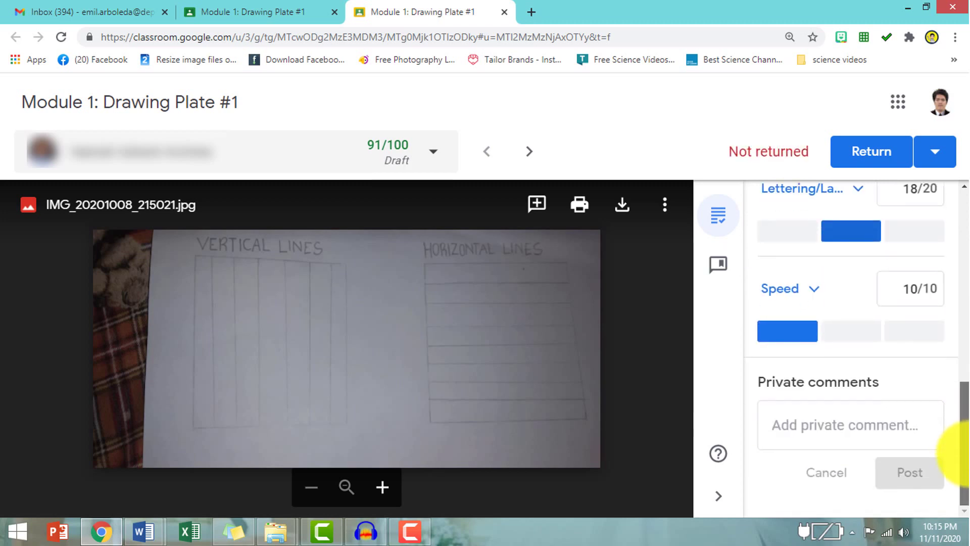
click(853, 333)
drag(961, 394, 962, 240)
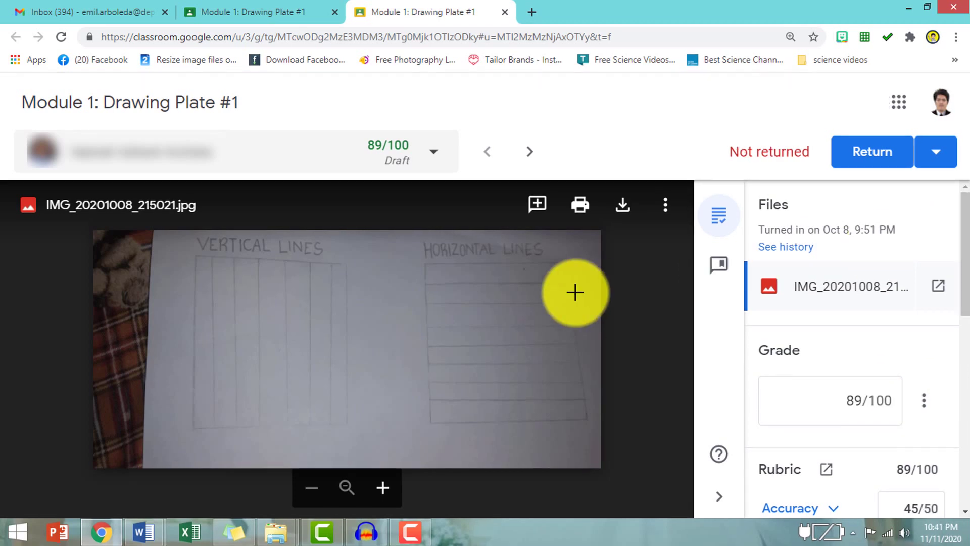
Draft the private comment "Very Good!" on the submission and discard it
drag(964, 218, 964, 429)
click(889, 421)
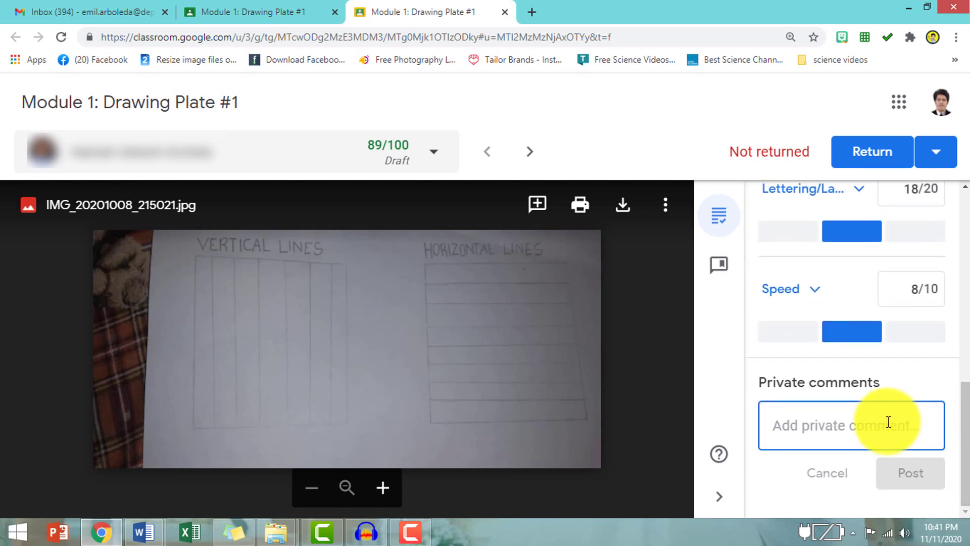
text(Very Good!)
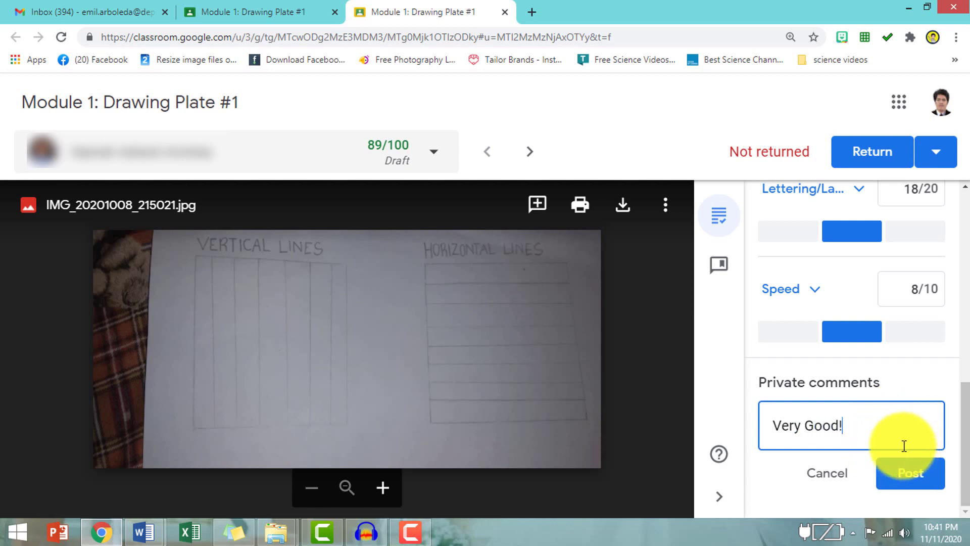
click(829, 483)
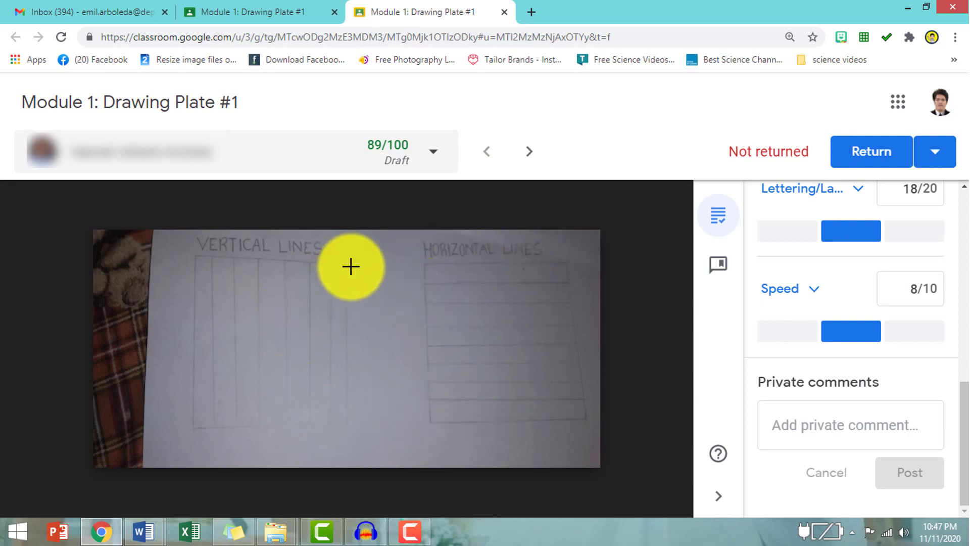
Start a comment on the submitted drawing and highlight a rectangular area across its lower part
mouse_move(578, 210)
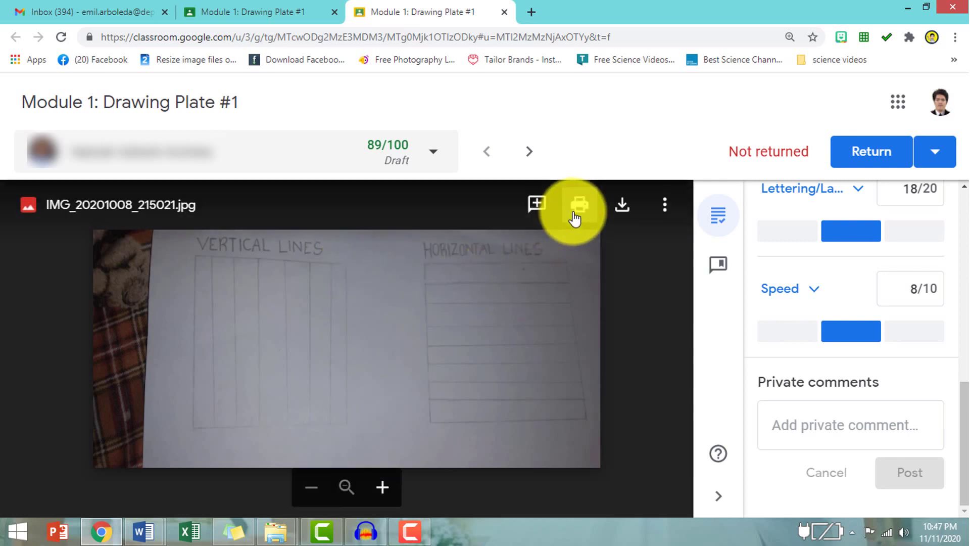
click(536, 214)
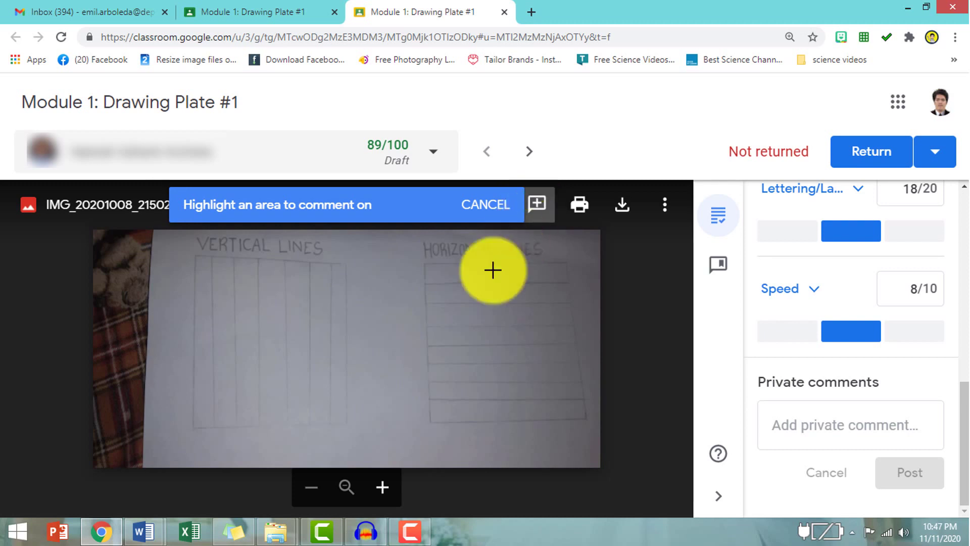
click(253, 393)
drag(365, 434, 478, 440)
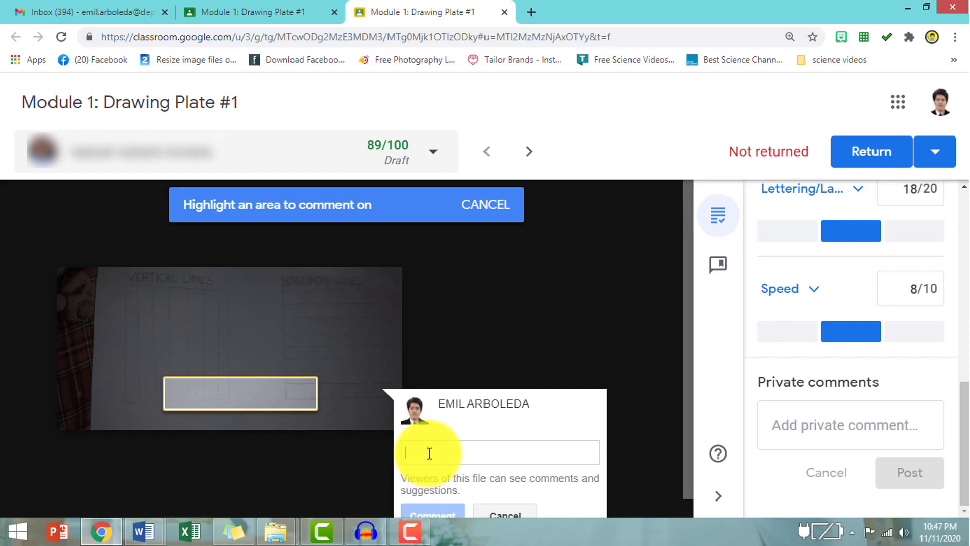
Check the comment bank and post its saved comment "Very Good!" on the highlighted area
click(717, 266)
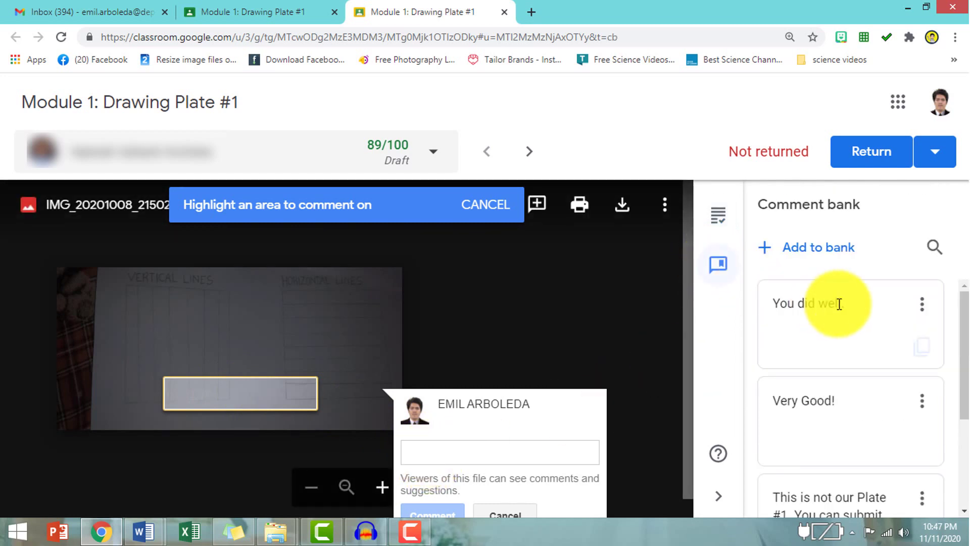
mouse_move(964, 348)
mouse_down()
mouse_move(964, 444)
mouse_move(952, 347)
mouse_up()
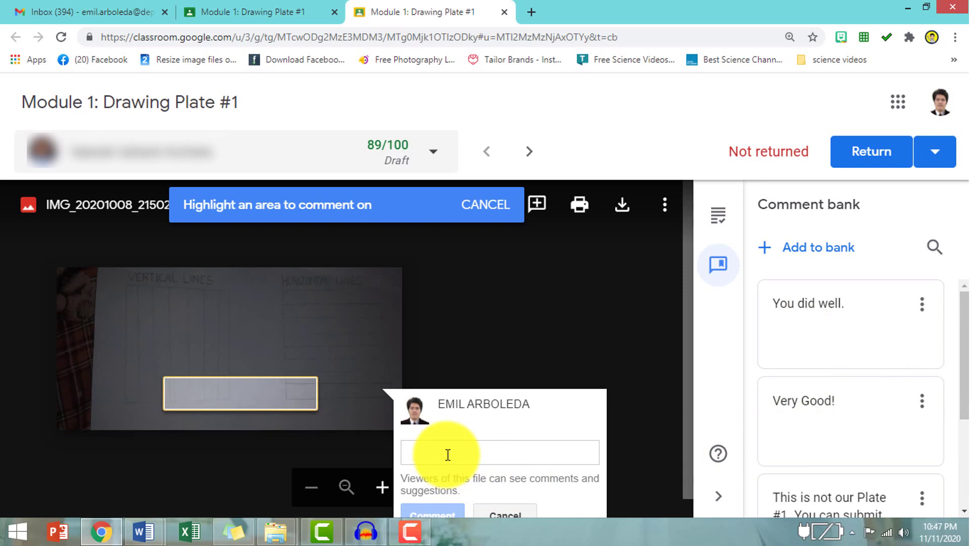
text(very)
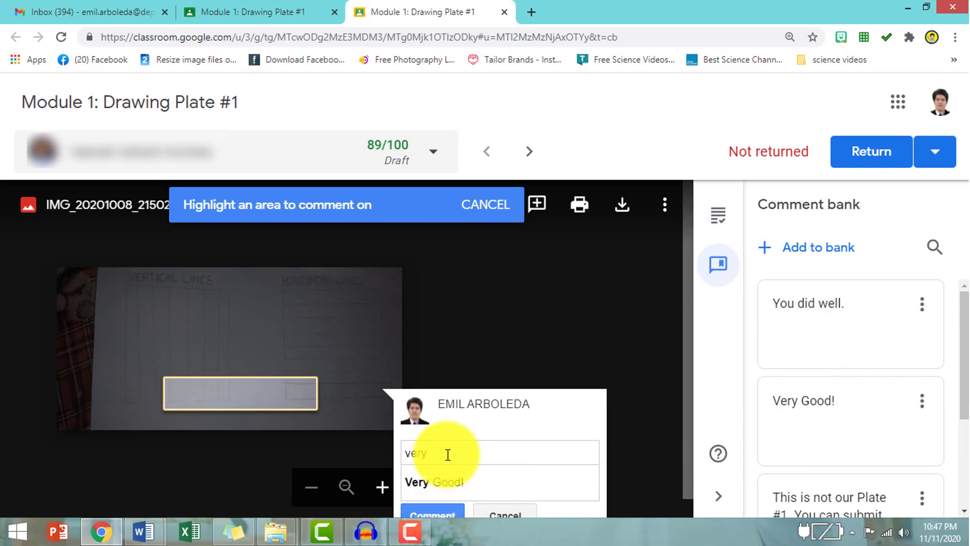
click(457, 483)
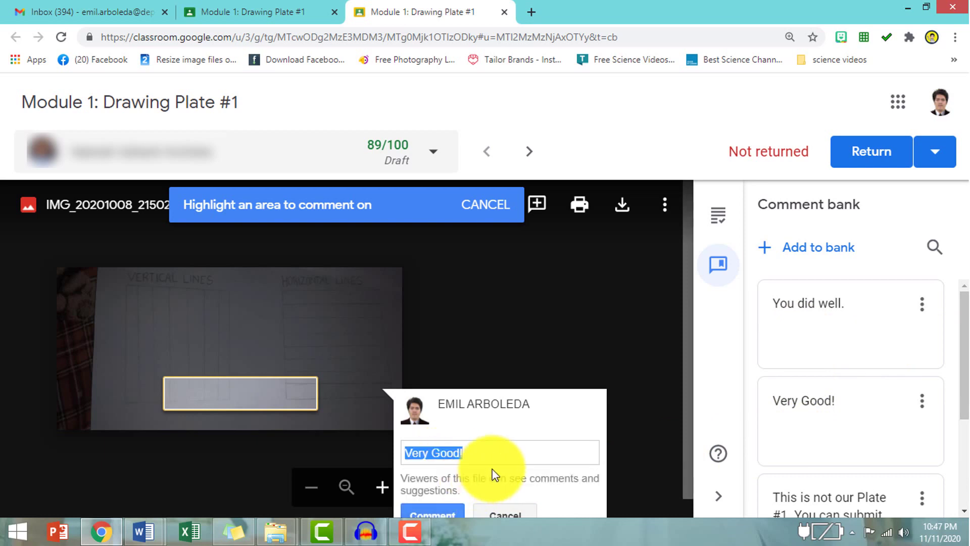
click(451, 496)
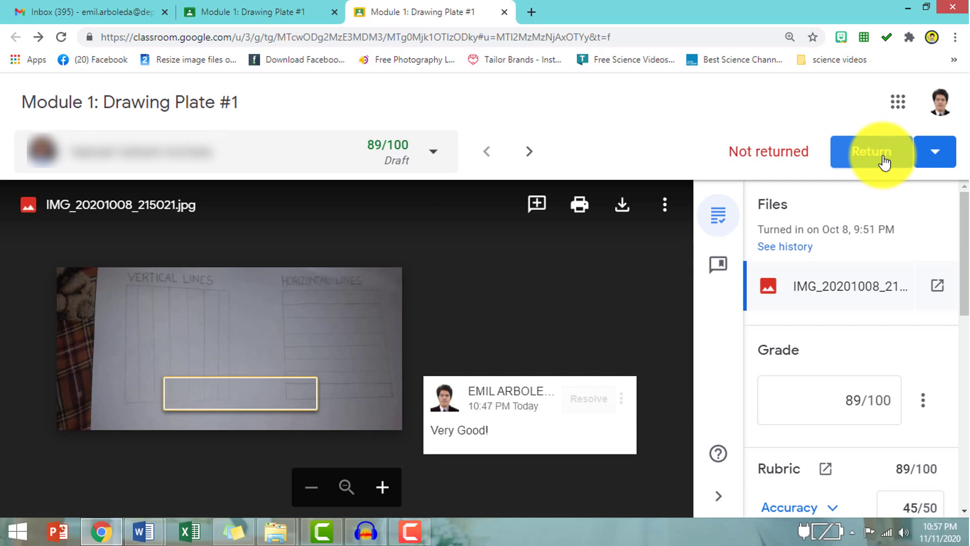
Move on to the next student's submission and look over the IRIS (TD7) student work list
click(533, 158)
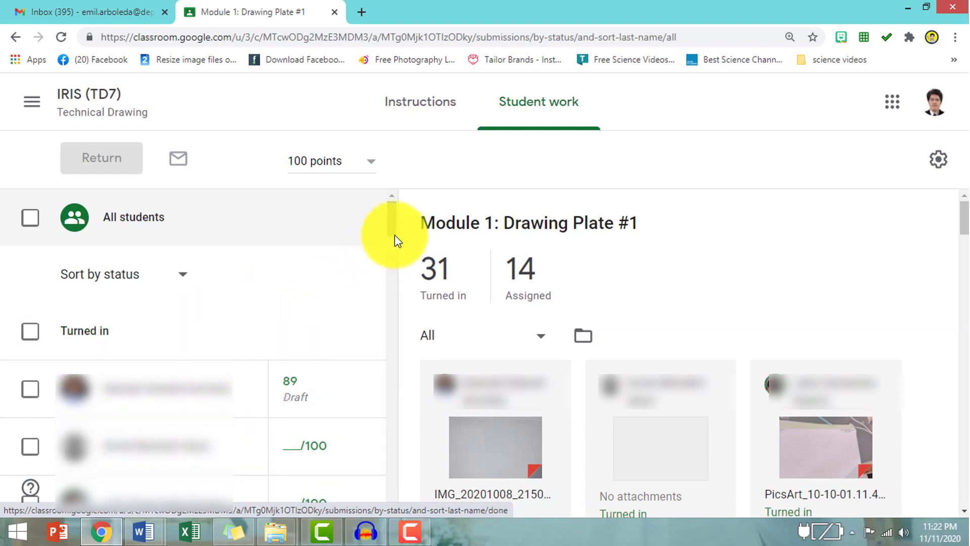
mouse_move(393, 228)
mouse_down()
mouse_move(389, 362)
mouse_move(375, 263)
mouse_move(392, 211)
mouse_up()
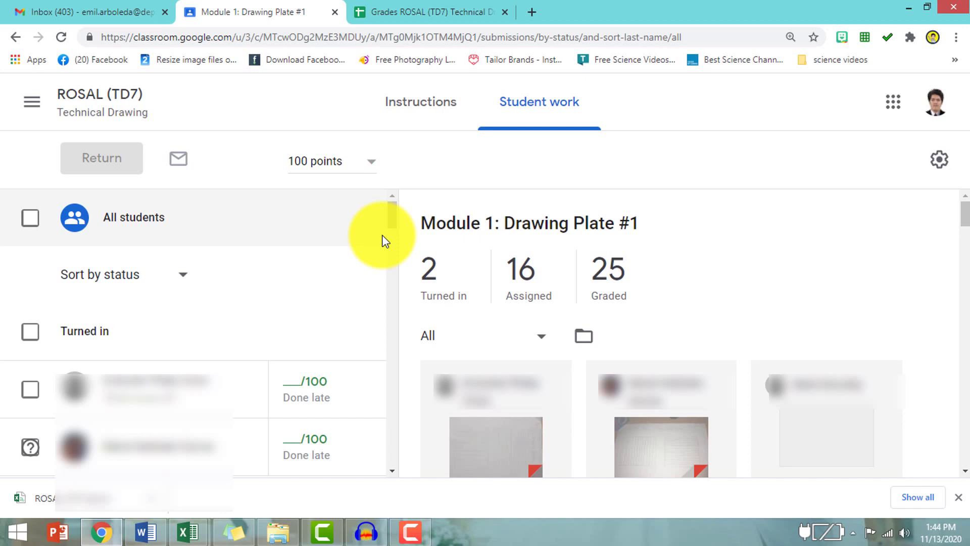
In the ROSAL (TD7) class, show the graded Drawing Plate #1 submissions and copy all grades to Google Sheets
click(621, 280)
mouse_move(394, 220)
mouse_down()
mouse_move(408, 356)
mouse_move(399, 376)
mouse_move(408, 324)
mouse_move(395, 218)
mouse_up()
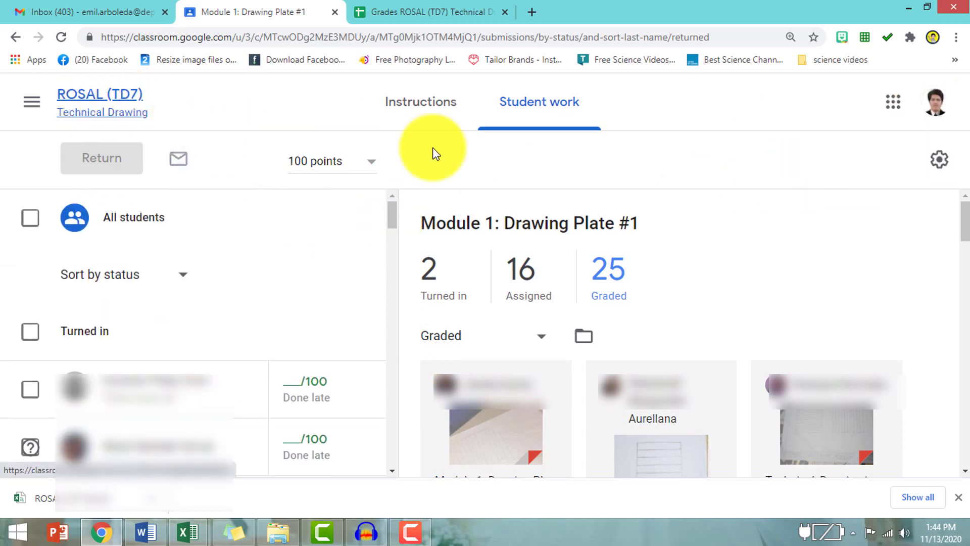
click(938, 162)
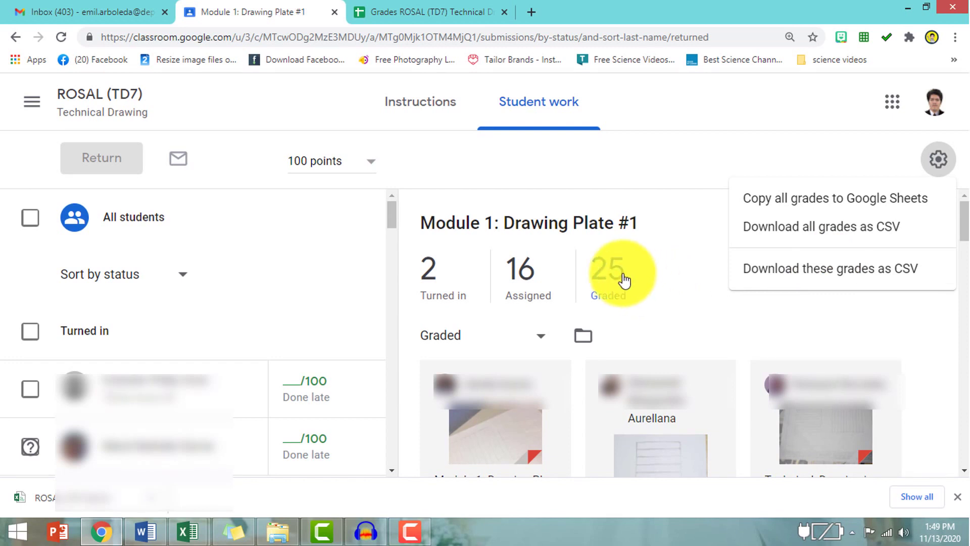
click(863, 206)
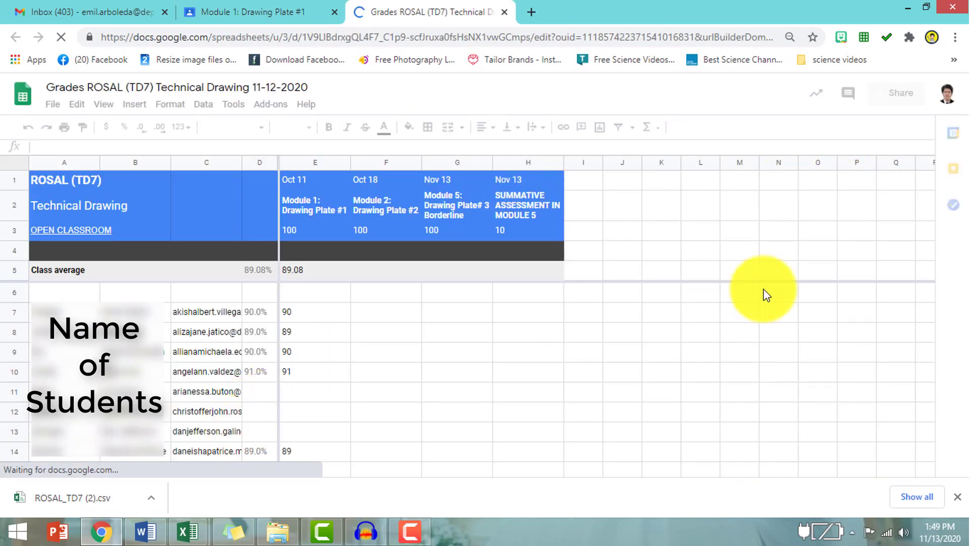
Return to the Drawing Plate #1 assignment, download all grades as CSV, and widen the Module 5 column in Excel
click(255, 12)
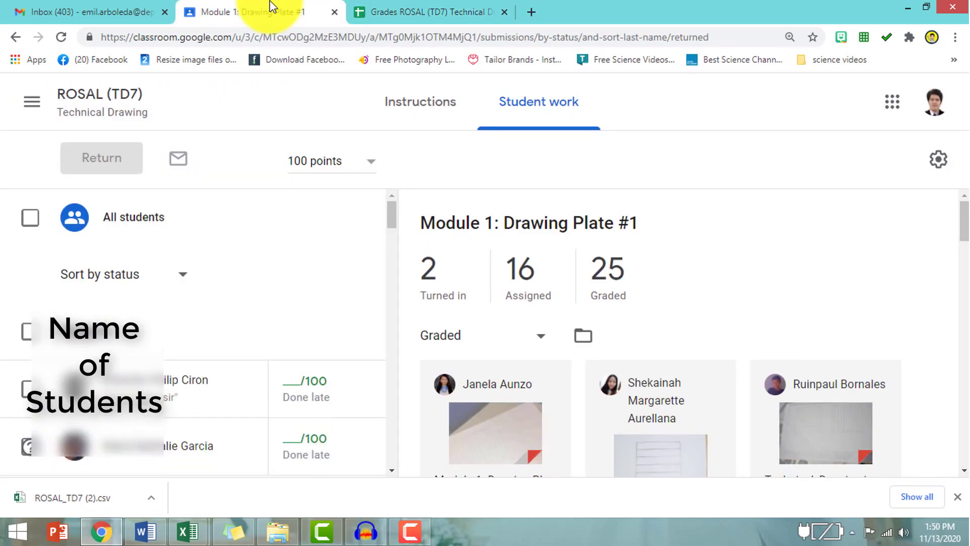
click(938, 161)
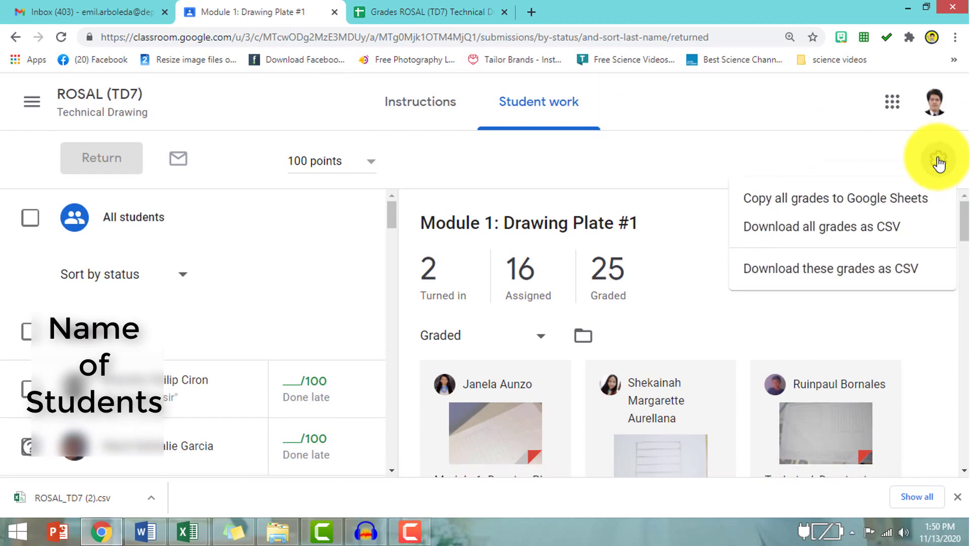
click(830, 227)
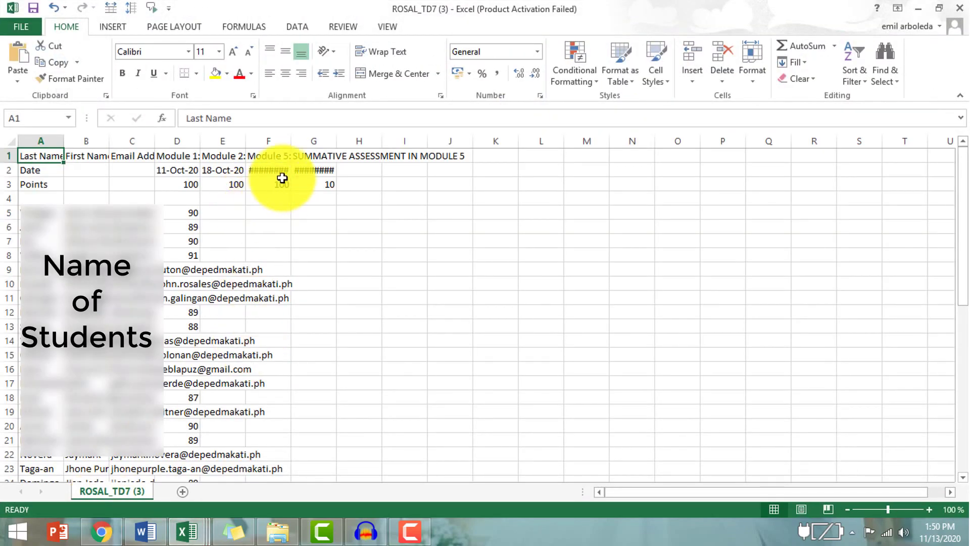
drag(291, 142, 344, 151)
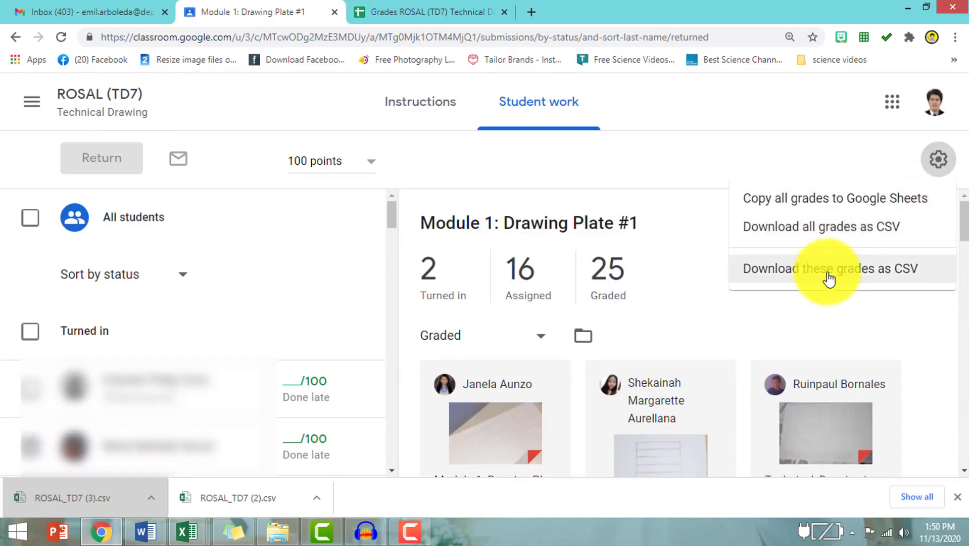
Download only this assignment's grades as CSV, widen the Email Address, Grade and Assignment State columns in Excel, and switch back to Chrome
click(832, 273)
click(93, 500)
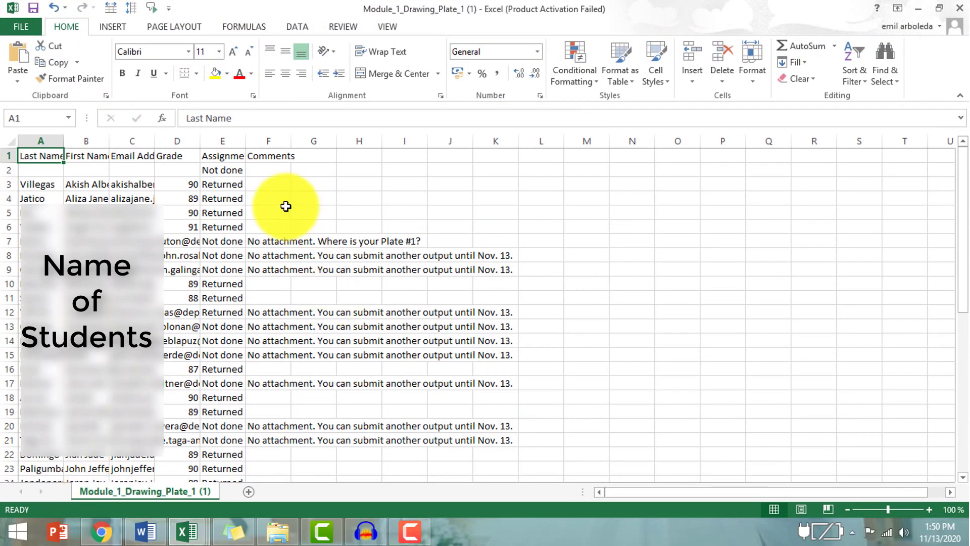
double_click(249, 140)
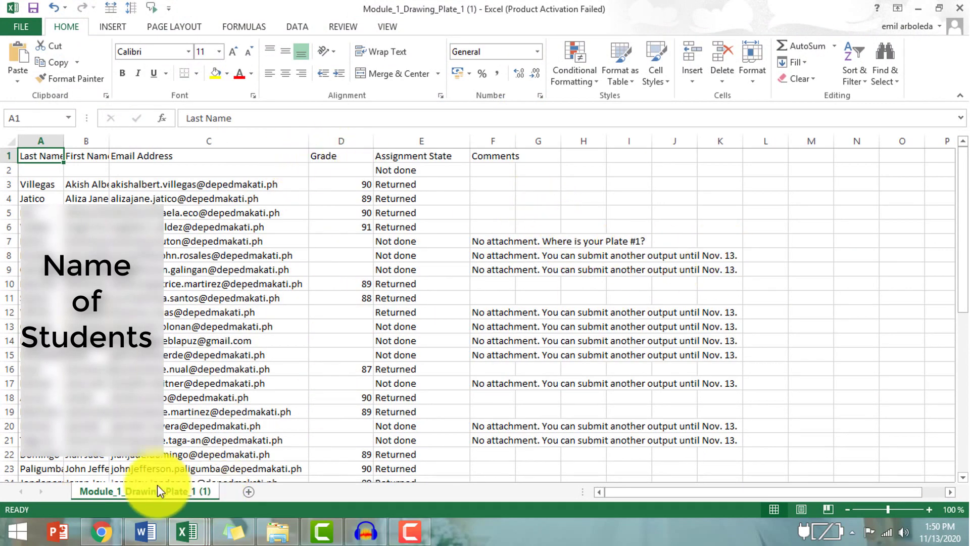
click(102, 530)
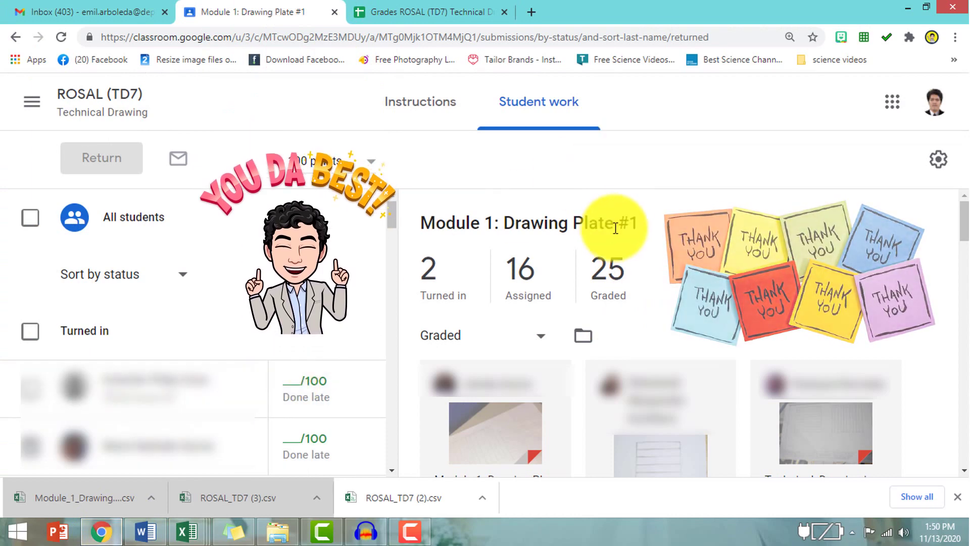